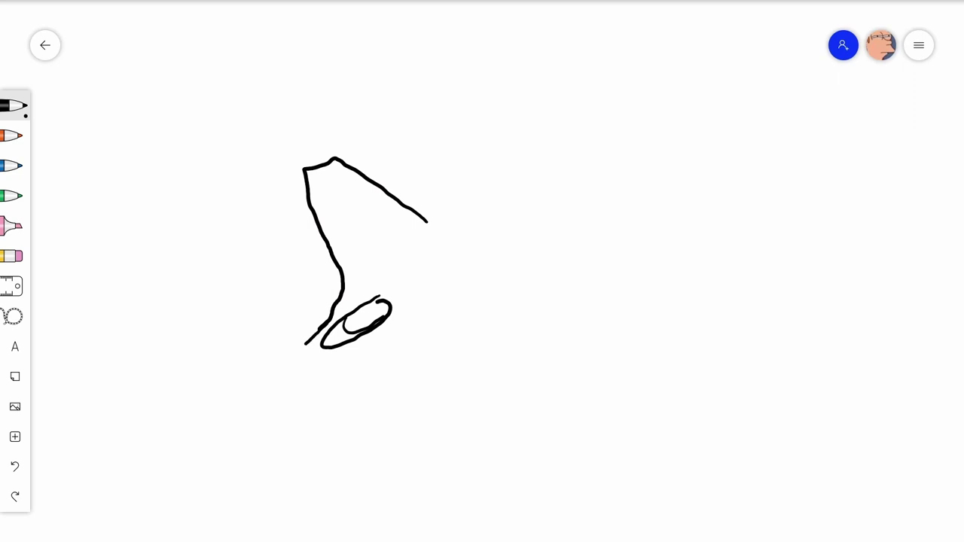
# Step: Outline the jet's pointed nose with its long probe and a curved nose-cone line in black ink
pyautogui.moveTo(305, 343)
pyautogui.mouseDown()
pyautogui.moveTo(258, 415)
pyautogui.moveTo(197, 475)
pyautogui.mouseUp()
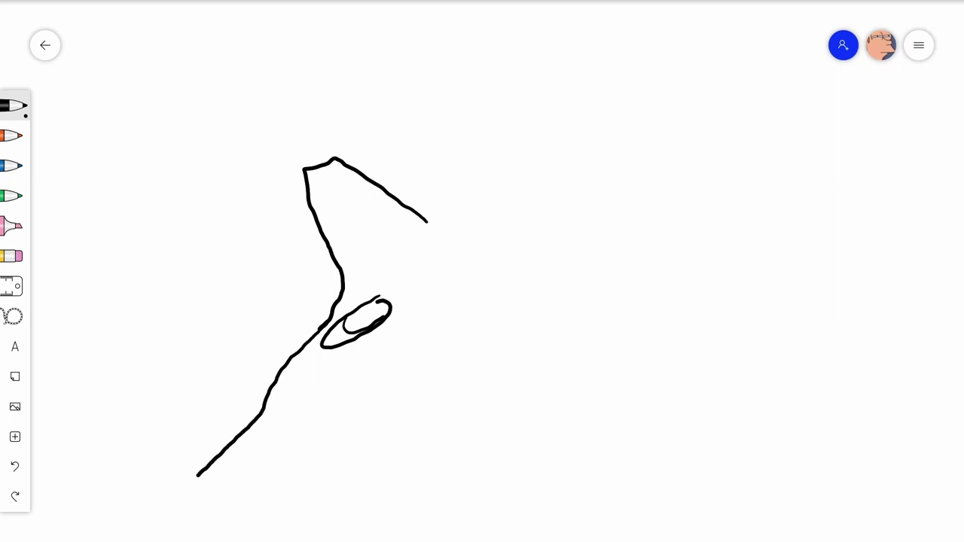
pyautogui.moveTo(248, 432); pyautogui.dragTo(270, 415)
pyautogui.moveTo(290, 413); pyautogui.dragTo(327, 403)
pyautogui.moveTo(294, 356)
pyautogui.mouseDown()
pyautogui.moveTo(311, 359)
pyautogui.moveTo(317, 374)
pyautogui.moveTo(296, 405)
pyautogui.mouseUp()
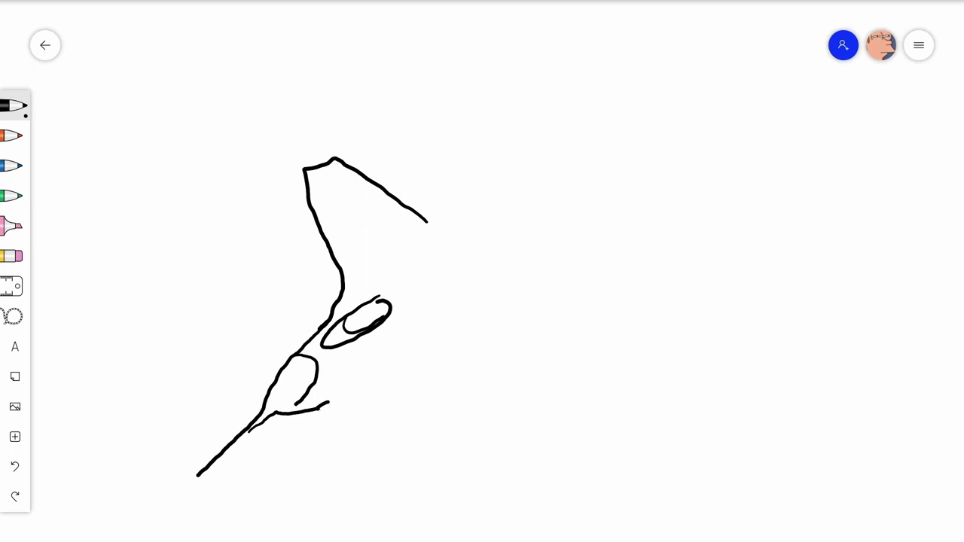
# Step: Draw the lower fuselage edge and near wing, then outline both tail fins and the horizontal stabilizers
pyautogui.moveTo(329, 402)
pyautogui.mouseDown()
pyautogui.moveTo(463, 355)
pyautogui.moveTo(661, 355)
pyautogui.moveTo(684, 335)
pyautogui.moveTo(496, 300)
pyautogui.mouseUp()
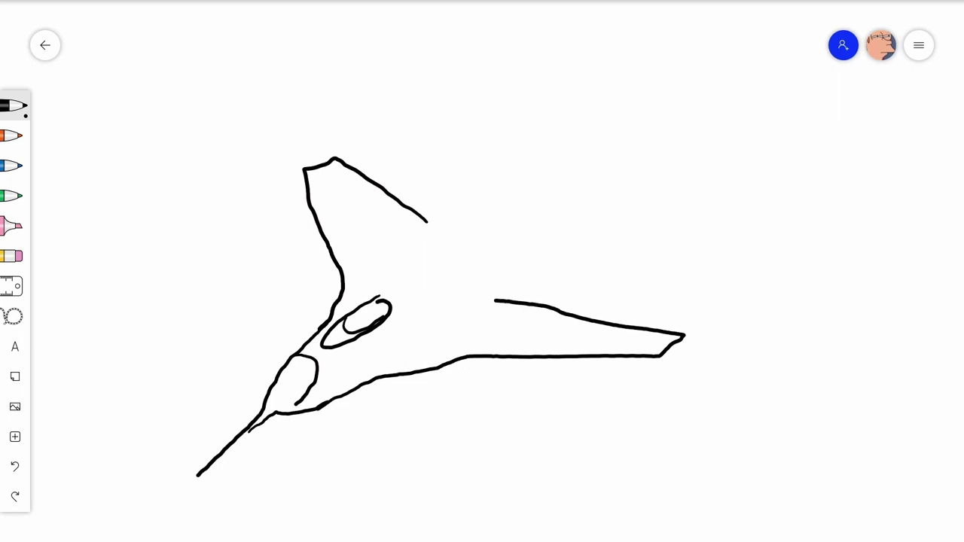
pyautogui.moveTo(494, 300)
pyautogui.mouseDown()
pyautogui.moveTo(602, 275)
pyautogui.moveTo(528, 260)
pyautogui.moveTo(545, 195)
pyautogui.moveTo(528, 195)
pyautogui.moveTo(471, 274)
pyautogui.mouseUp()
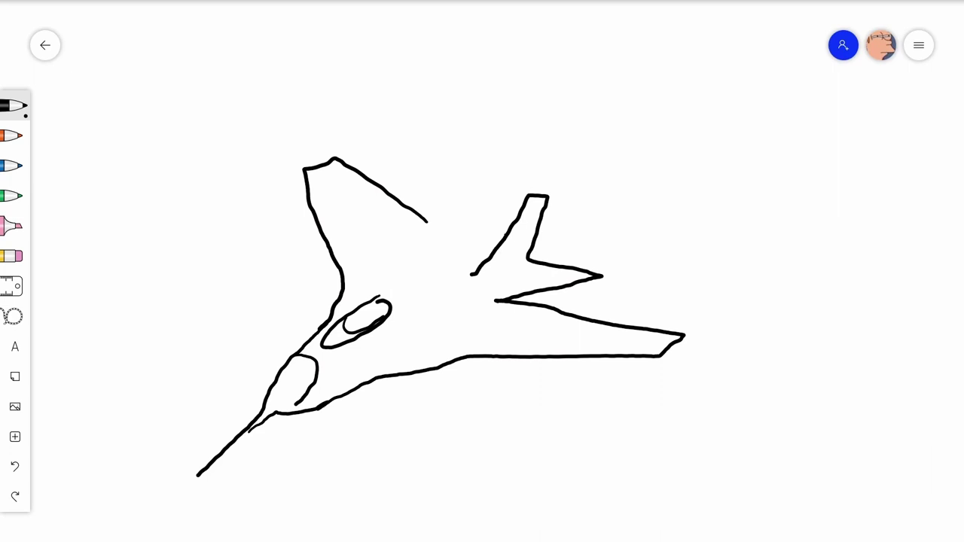
pyautogui.moveTo(505, 235)
pyautogui.mouseDown()
pyautogui.moveTo(483, 213)
pyautogui.moveTo(503, 169)
pyautogui.moveTo(480, 166)
pyautogui.moveTo(434, 261)
pyautogui.mouseUp()
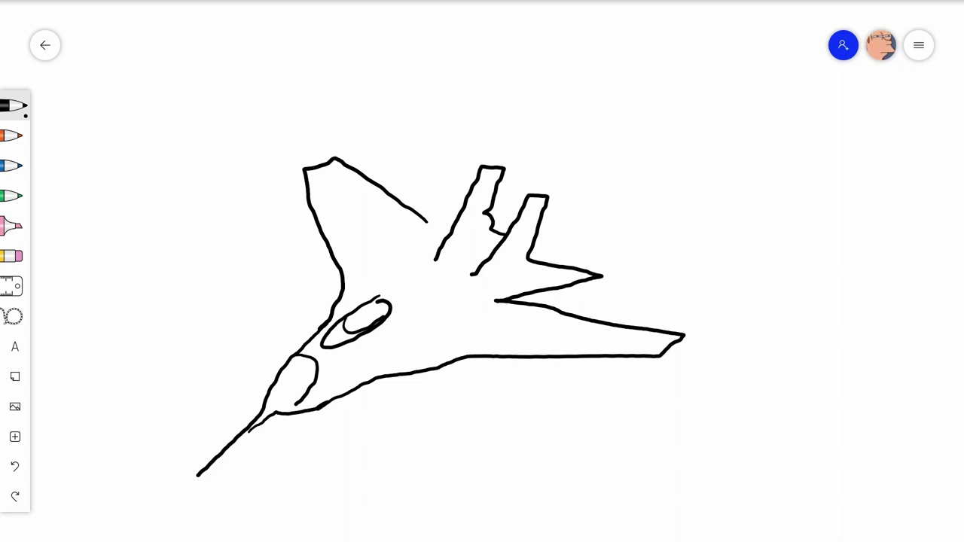
pyautogui.moveTo(459, 208)
pyautogui.mouseDown()
pyautogui.moveTo(436, 186)
pyautogui.moveTo(428, 219)
pyautogui.mouseUp()
# Step: Draw the raised fuselage spine around the canopy, a panel line on each wing, and the rear engine nozzle
pyautogui.moveTo(335, 321)
pyautogui.mouseDown()
pyautogui.moveTo(393, 277)
pyautogui.moveTo(469, 256)
pyautogui.moveTo(428, 314)
pyautogui.moveTo(316, 390)
pyautogui.mouseUp()
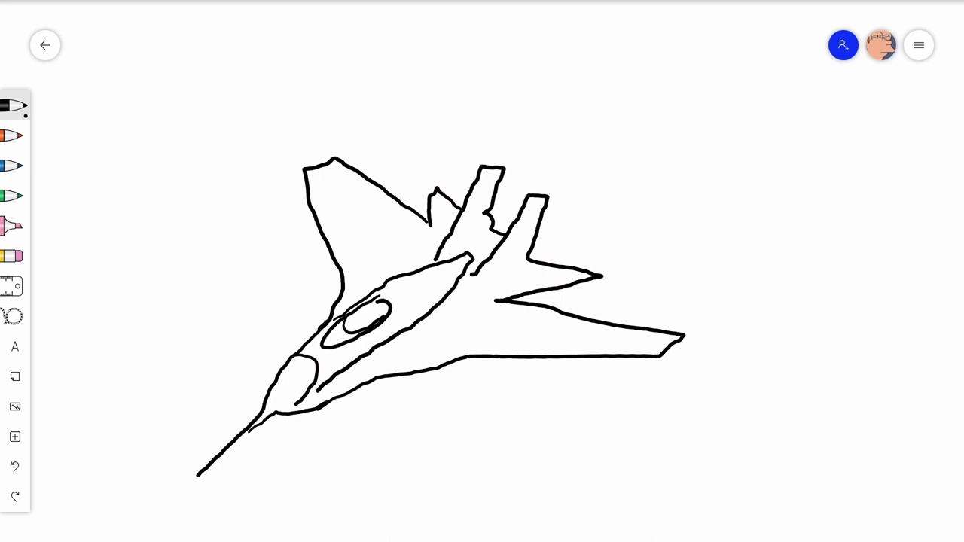
pyautogui.moveTo(319, 173); pyautogui.dragTo(378, 282)
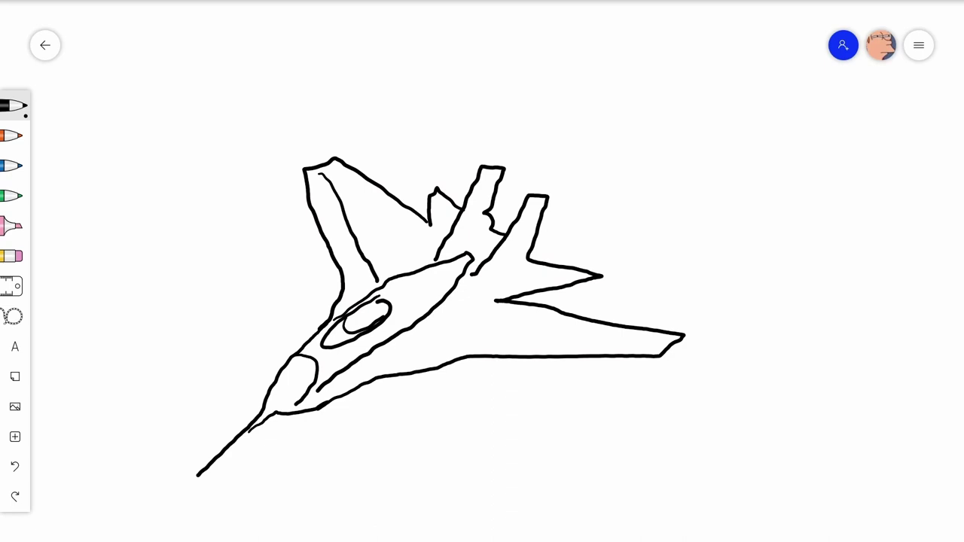
pyautogui.moveTo(653, 348); pyautogui.dragTo(419, 332)
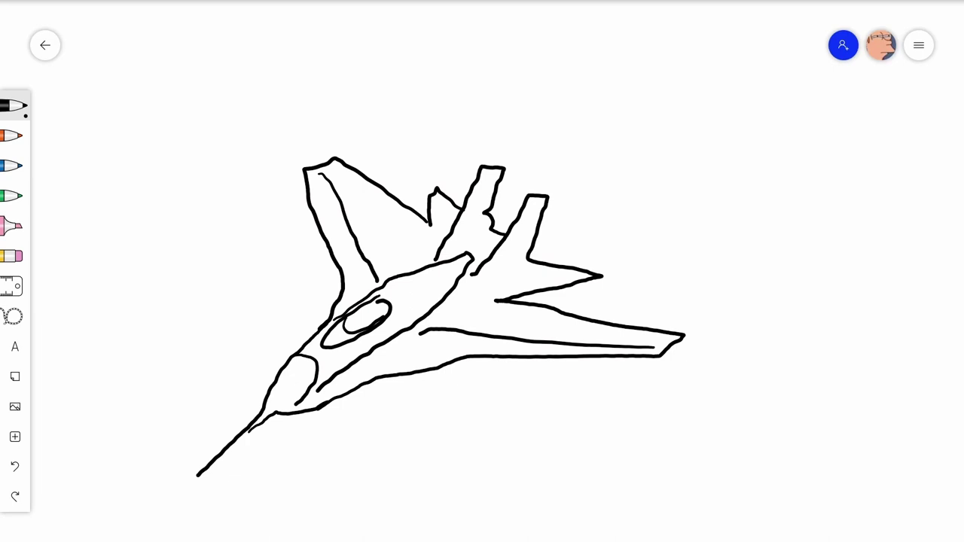
pyautogui.moveTo(536, 241); pyautogui.dragTo(543, 260)
# Step: Draw four long diagonal speed lines trailing behind the jet's tail
pyautogui.moveTo(557, 212); pyautogui.dragTo(698, 91)
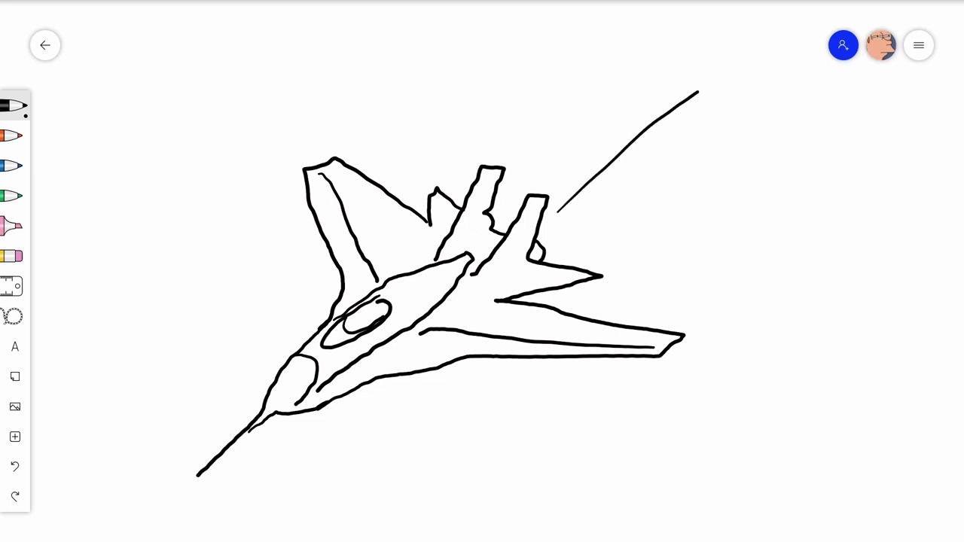
pyautogui.moveTo(577, 214); pyautogui.dragTo(734, 100)
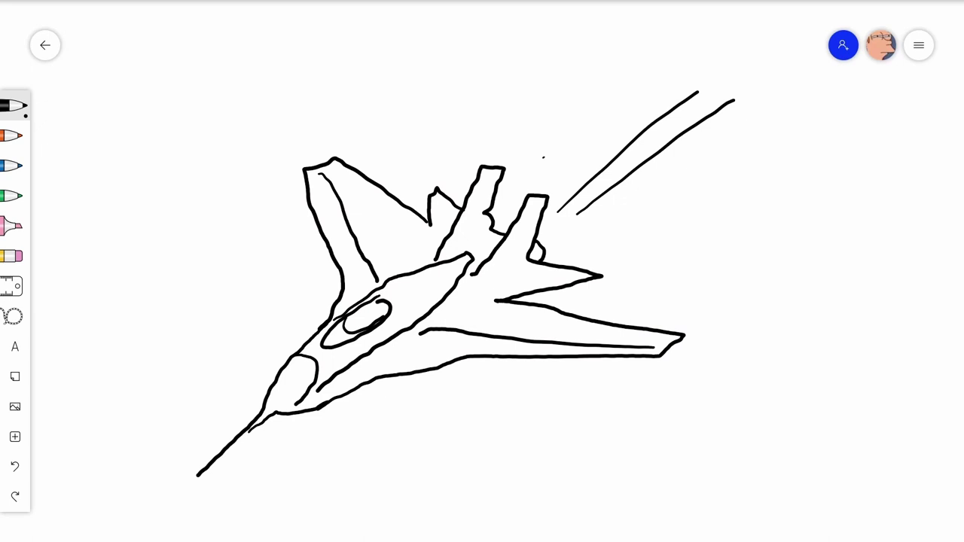
pyautogui.moveTo(543, 158); pyautogui.dragTo(675, 67)
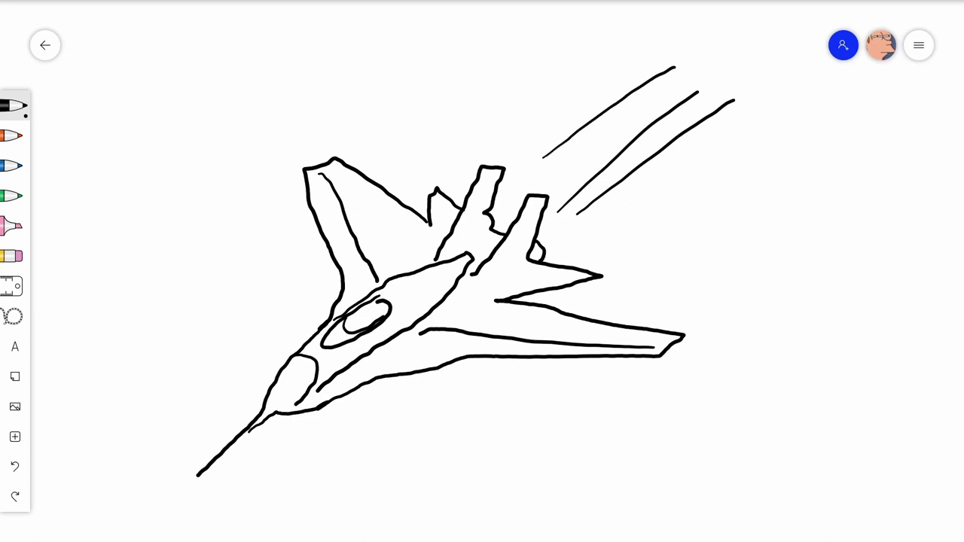
pyautogui.moveTo(563, 159); pyautogui.dragTo(739, 44)
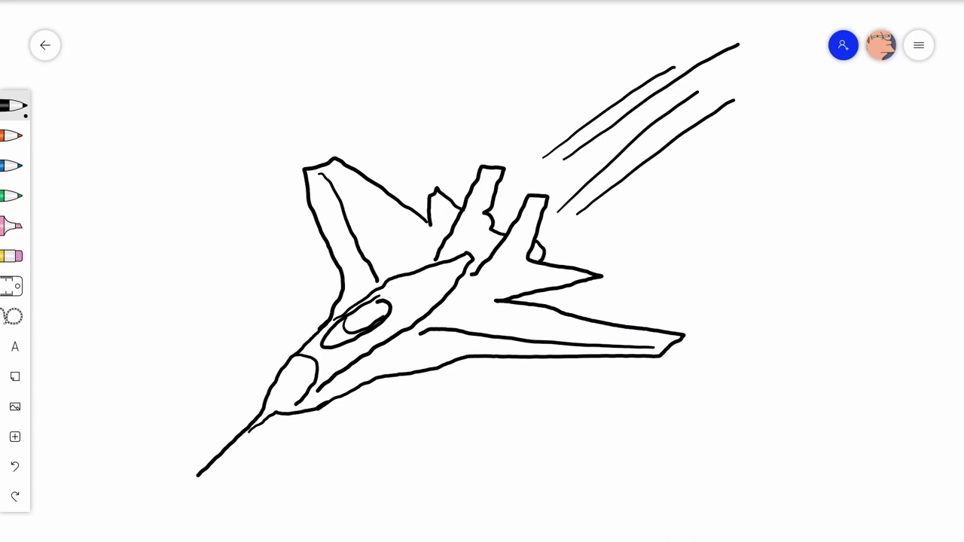
# Step: Switch to the highlighter and set its color to light gray
pyautogui.click(11, 256)
pyautogui.click(11, 226)
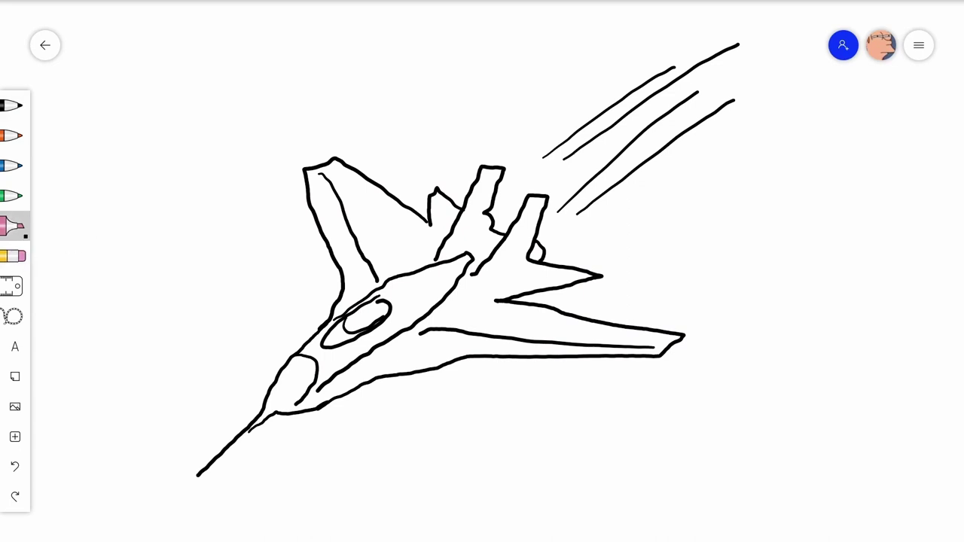
pyautogui.click(12, 226)
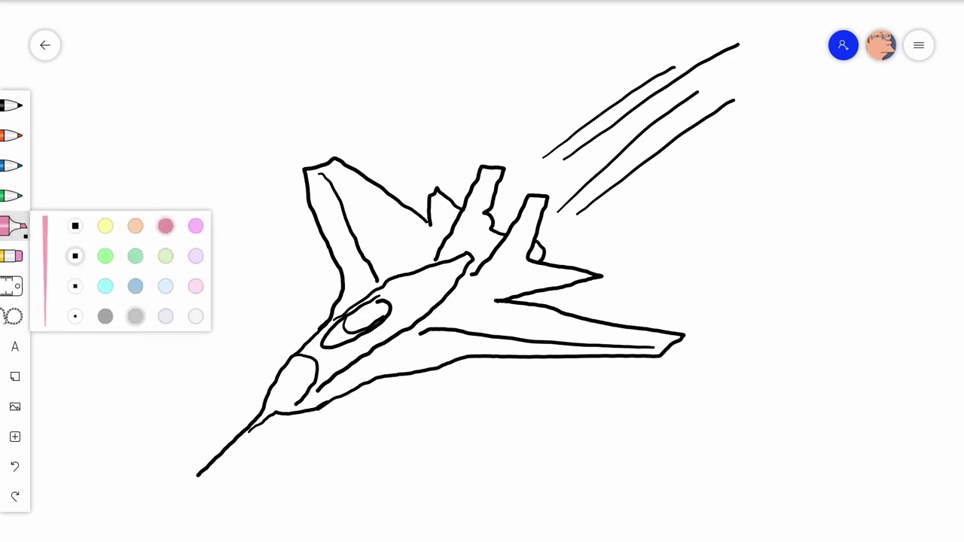
pyautogui.click(135, 317)
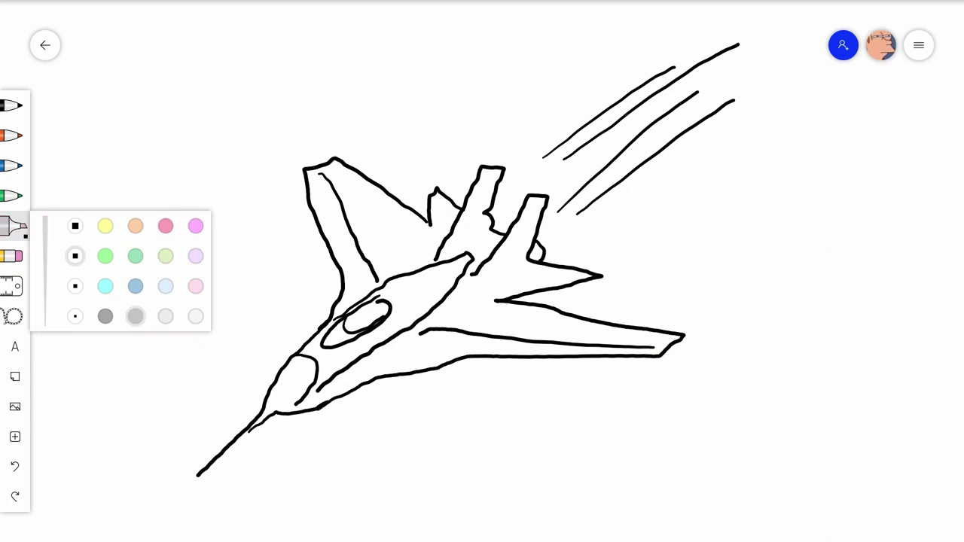
# Step: Try a small gray patch on the far wing, and undo it together with the last speed line
pyautogui.moveTo(325, 190)
pyautogui.mouseDown()
pyautogui.moveTo(345, 214)
pyautogui.moveTo(339, 188)
pyautogui.mouseUp()
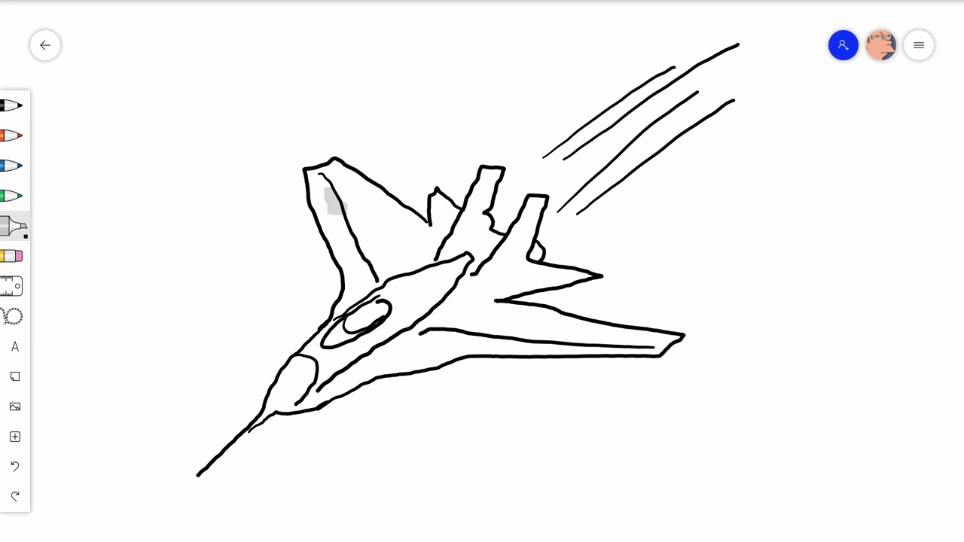
pyautogui.click(13, 226)
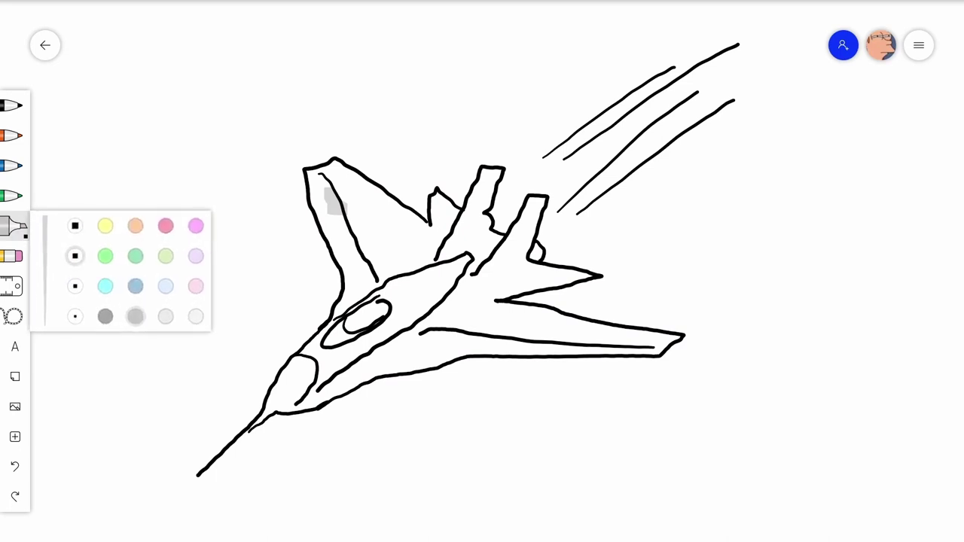
pyautogui.click(15, 466)
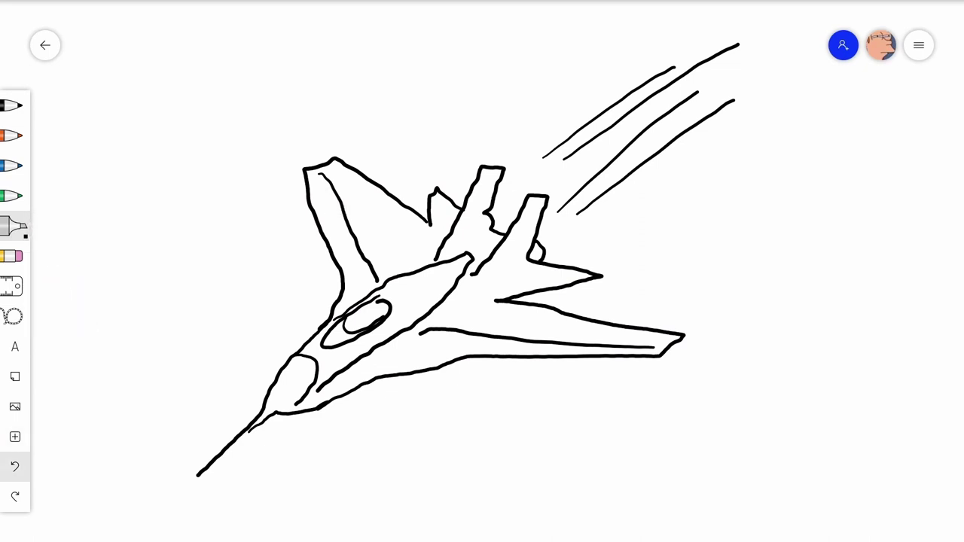
pyautogui.click(15, 466)
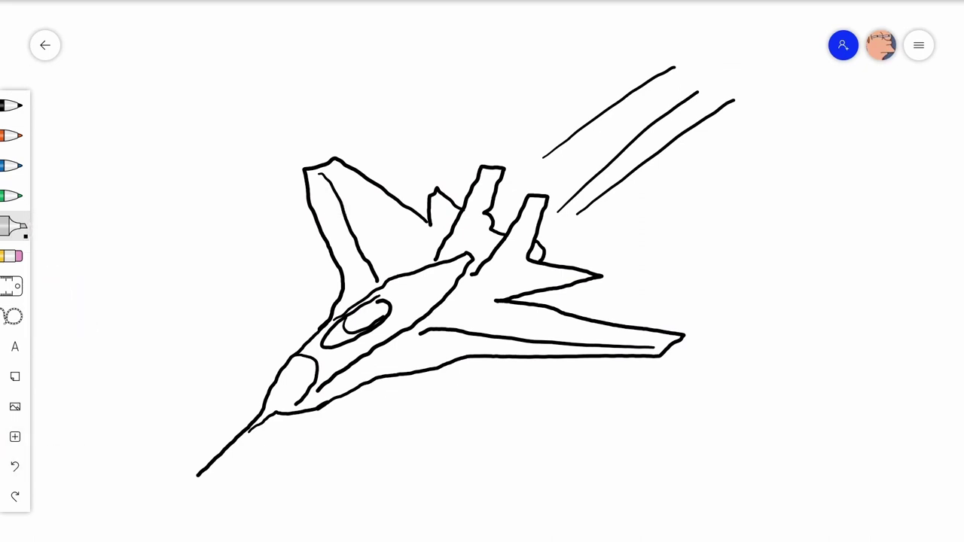
# Step: Set the highlighter to its thickest size and shade the jet's far wing light gray
pyautogui.click(14, 226)
pyautogui.click(13, 226)
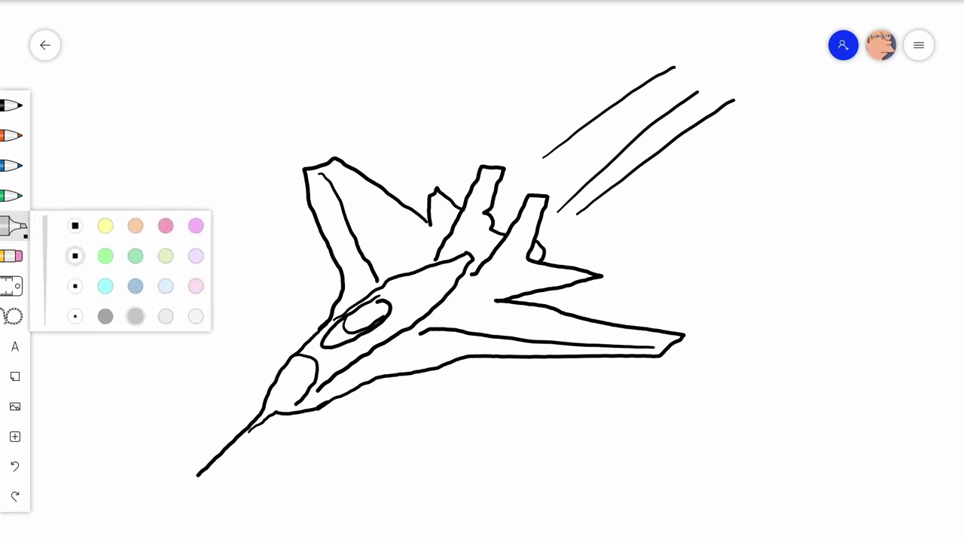
pyautogui.click(75, 226)
pyautogui.moveTo(354, 184)
pyautogui.mouseDown()
pyautogui.moveTo(354, 229)
pyautogui.moveTo(375, 288)
pyautogui.moveTo(329, 181)
pyautogui.moveTo(358, 282)
pyautogui.mouseUp()
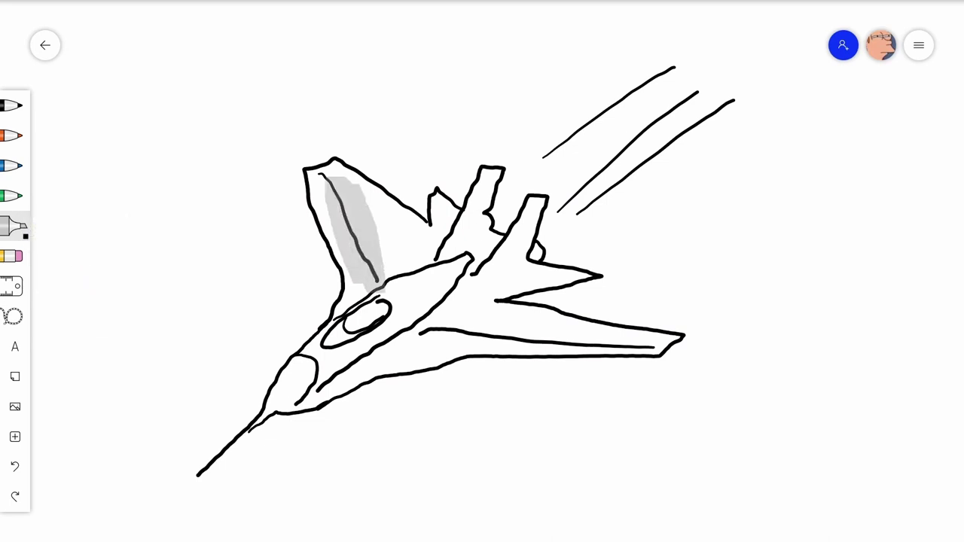
pyautogui.moveTo(320, 178)
pyautogui.mouseDown()
pyautogui.moveTo(339, 262)
pyautogui.moveTo(309, 184)
pyautogui.moveTo(347, 176)
pyautogui.moveTo(361, 190)
pyautogui.moveTo(312, 164)
pyautogui.moveTo(365, 193)
pyautogui.moveTo(441, 270)
pyautogui.moveTo(368, 185)
pyautogui.mouseUp()
# Step: Shade the far stabilizer, both tail fins and the rear fuselage between them light gray
pyautogui.moveTo(413, 214)
pyautogui.mouseDown()
pyautogui.moveTo(452, 265)
pyautogui.moveTo(461, 226)
pyautogui.moveTo(432, 202)
pyautogui.moveTo(446, 193)
pyautogui.mouseUp()
pyautogui.moveTo(453, 239)
pyautogui.mouseDown()
pyautogui.moveTo(453, 197)
pyautogui.moveTo(497, 170)
pyautogui.mouseUp()
pyautogui.moveTo(464, 255); pyautogui.dragTo(496, 197)
pyautogui.moveTo(473, 259)
pyautogui.mouseDown()
pyautogui.moveTo(455, 286)
pyautogui.moveTo(490, 232)
pyautogui.moveTo(495, 252)
pyautogui.moveTo(536, 211)
pyautogui.mouseUp()
pyautogui.moveTo(518, 256); pyautogui.dragTo(543, 199)
pyautogui.moveTo(509, 266); pyautogui.dragTo(523, 260)
pyautogui.moveTo(488, 299)
pyautogui.mouseDown()
pyautogui.moveTo(529, 259)
pyautogui.moveTo(519, 291)
pyautogui.moveTo(541, 249)
pyautogui.mouseUp()
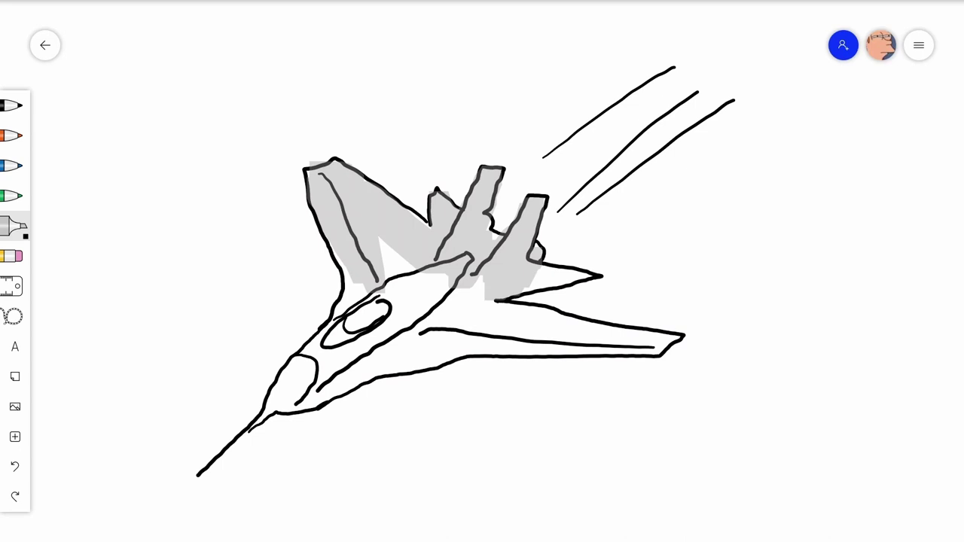
# Step: Shade the near stabilizer, the fuselage spine with the canopy, and the nose cone light gray
pyautogui.moveTo(524, 282)
pyautogui.mouseDown()
pyautogui.moveTo(585, 283)
pyautogui.moveTo(418, 295)
pyautogui.moveTo(474, 292)
pyautogui.moveTo(395, 337)
pyautogui.moveTo(429, 267)
pyautogui.moveTo(381, 303)
pyautogui.moveTo(363, 336)
pyautogui.moveTo(342, 263)
pyautogui.moveTo(362, 334)
pyautogui.moveTo(355, 357)
pyautogui.moveTo(333, 375)
pyautogui.mouseUp()
pyautogui.moveTo(338, 316)
pyautogui.mouseDown()
pyautogui.moveTo(319, 380)
pyautogui.moveTo(306, 386)
pyautogui.mouseUp()
pyautogui.moveTo(322, 322); pyautogui.dragTo(276, 403)
pyautogui.moveTo(290, 368)
pyautogui.mouseDown()
pyautogui.moveTo(267, 411)
pyautogui.moveTo(289, 413)
pyautogui.mouseUp()
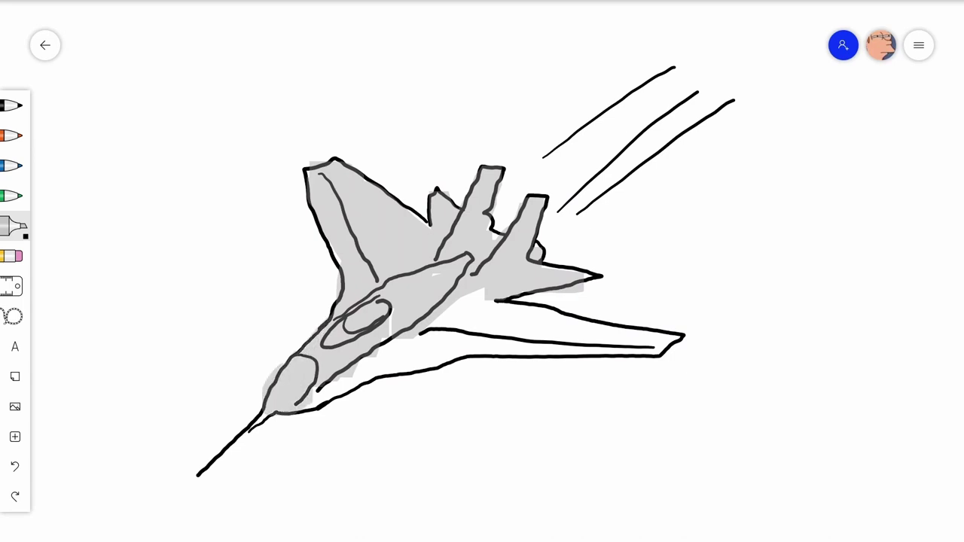
# Step: Fill the near side of the fuselage with light gray from the nose back toward the tail
pyautogui.moveTo(334, 383); pyautogui.dragTo(299, 411)
pyautogui.moveTo(387, 350)
pyautogui.mouseDown()
pyautogui.moveTo(339, 396)
pyautogui.moveTo(366, 381)
pyautogui.mouseUp()
pyautogui.moveTo(478, 315); pyautogui.dragTo(391, 364)
pyautogui.moveTo(491, 308)
pyautogui.mouseDown()
pyautogui.moveTo(439, 349)
pyautogui.moveTo(454, 313)
pyautogui.moveTo(431, 324)
pyautogui.mouseUp()
pyautogui.moveTo(486, 289); pyautogui.dragTo(452, 309)
pyautogui.moveTo(390, 317)
pyautogui.mouseDown()
pyautogui.moveTo(390, 327)
pyautogui.moveTo(391, 319)
pyautogui.mouseUp()
pyautogui.moveTo(477, 305); pyautogui.dragTo(500, 303)
# Step: Shade the near wing light gray from its root out to the tip
pyautogui.moveTo(467, 338); pyautogui.dragTo(413, 359)
pyautogui.moveTo(517, 296); pyautogui.dragTo(421, 364)
pyautogui.moveTo(504, 316); pyautogui.dragTo(467, 346)
pyautogui.moveTo(416, 363)
pyautogui.mouseDown()
pyautogui.moveTo(390, 372)
pyautogui.moveTo(418, 369)
pyautogui.mouseUp()
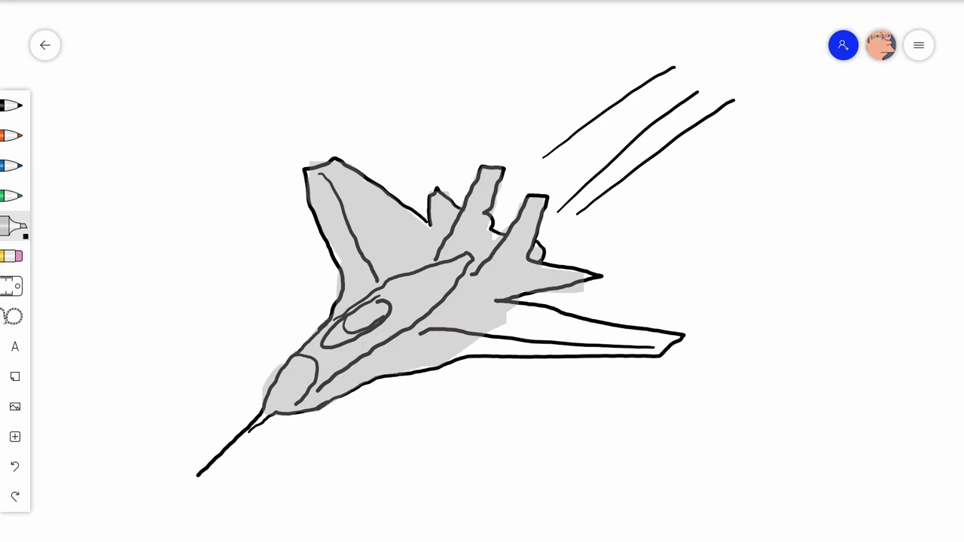
pyautogui.moveTo(527, 318)
pyautogui.mouseDown()
pyautogui.moveTo(458, 354)
pyautogui.moveTo(533, 311)
pyautogui.moveTo(545, 330)
pyautogui.moveTo(657, 350)
pyautogui.moveTo(452, 358)
pyautogui.mouseUp()
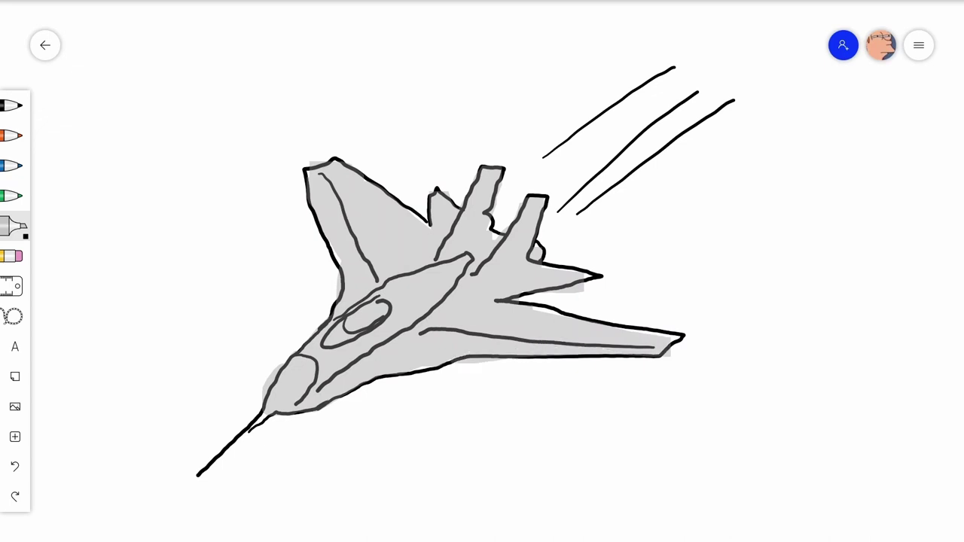
pyautogui.moveTo(534, 310); pyautogui.dragTo(584, 313)
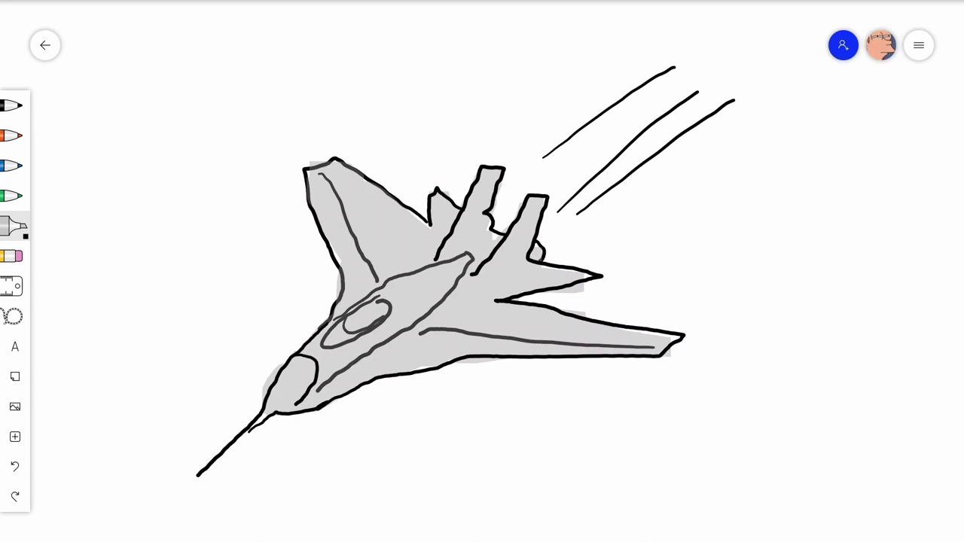
# Step: Darken the fuselage spine, canopy area and nose cone with a second layer of gray highlighter
pyautogui.moveTo(422, 278)
pyautogui.mouseDown()
pyautogui.moveTo(361, 322)
pyautogui.moveTo(448, 273)
pyautogui.moveTo(360, 338)
pyautogui.moveTo(452, 271)
pyautogui.moveTo(395, 324)
pyautogui.moveTo(455, 270)
pyautogui.moveTo(350, 348)
pyautogui.mouseUp()
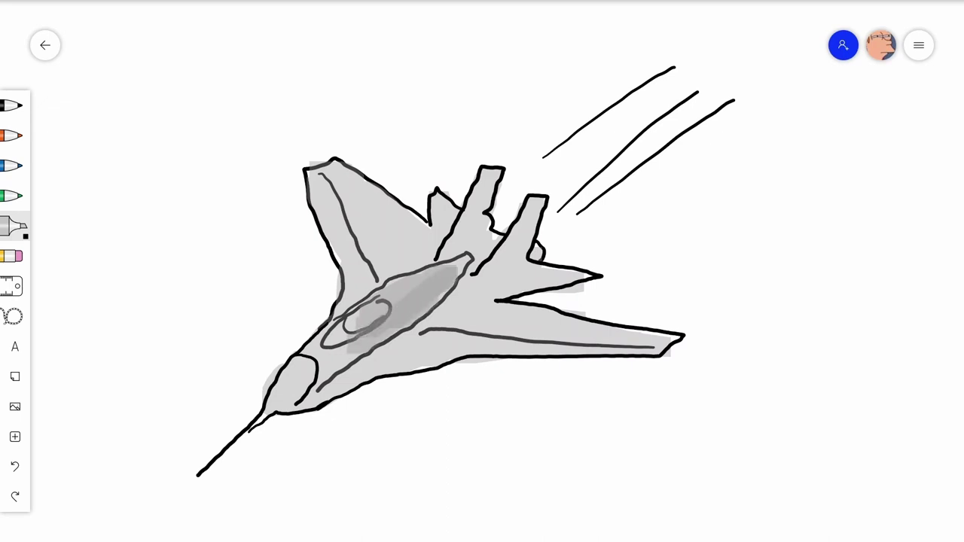
pyautogui.moveTo(398, 300)
pyautogui.mouseDown()
pyautogui.moveTo(292, 378)
pyautogui.moveTo(335, 359)
pyautogui.moveTo(286, 396)
pyautogui.moveTo(354, 346)
pyautogui.mouseUp()
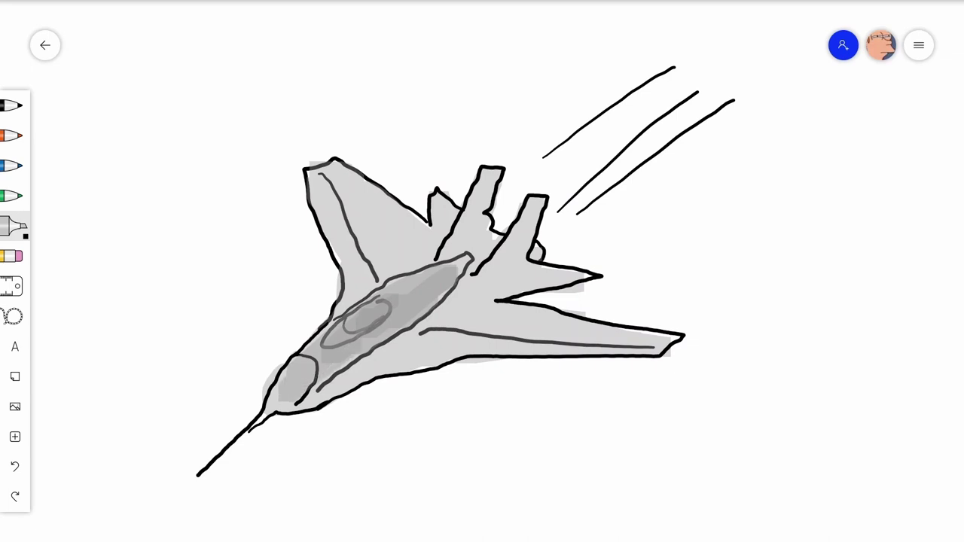
pyautogui.moveTo(289, 378)
pyautogui.mouseDown()
pyautogui.moveTo(273, 402)
pyautogui.moveTo(283, 375)
pyautogui.mouseUp()
pyautogui.moveTo(367, 331); pyautogui.dragTo(464, 262)
pyautogui.moveTo(316, 357); pyautogui.dragTo(301, 391)
pyautogui.moveTo(277, 379); pyautogui.dragTo(271, 394)
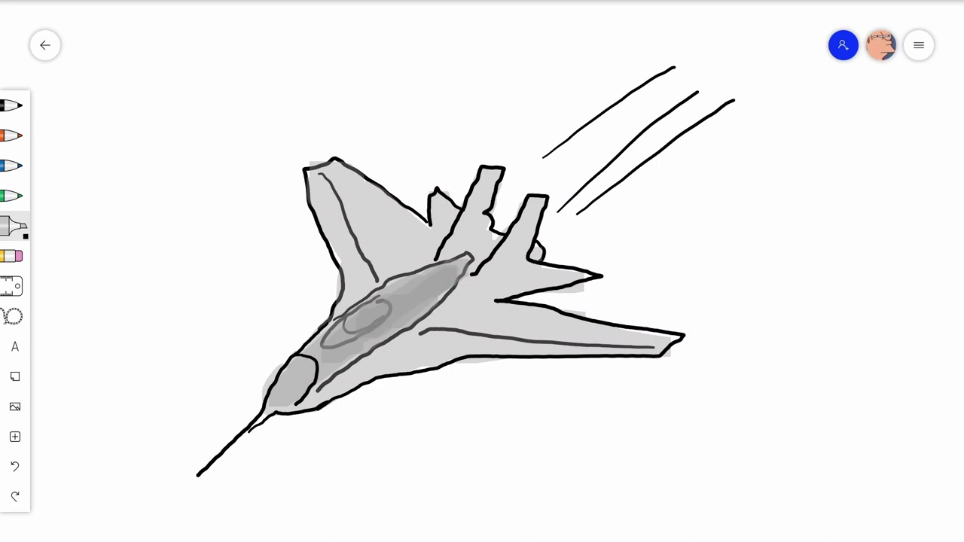
# Step: Add a second gray layer along both wings' leading edges and on the two horizontal stabilizers
pyautogui.moveTo(328, 393)
pyautogui.mouseDown()
pyautogui.moveTo(345, 374)
pyautogui.moveTo(444, 345)
pyautogui.moveTo(668, 348)
pyautogui.mouseUp()
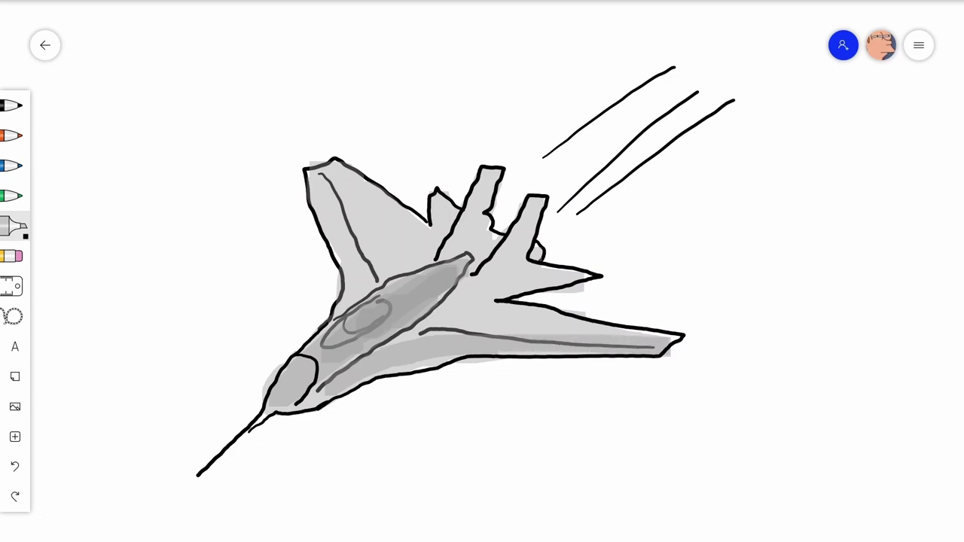
pyautogui.moveTo(341, 317)
pyautogui.mouseDown()
pyautogui.moveTo(350, 264)
pyautogui.moveTo(318, 194)
pyautogui.moveTo(322, 173)
pyautogui.moveTo(376, 301)
pyautogui.mouseUp()
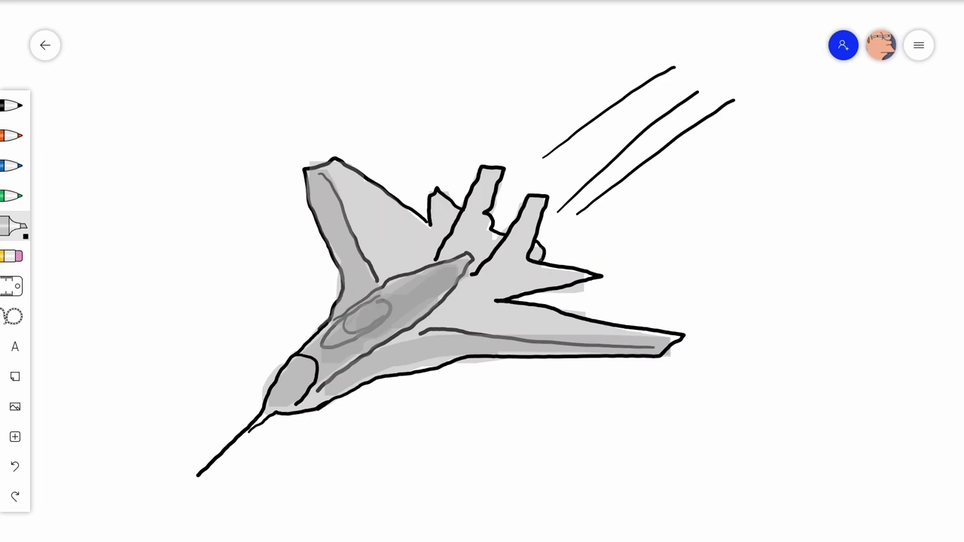
pyautogui.moveTo(503, 285); pyautogui.dragTo(572, 277)
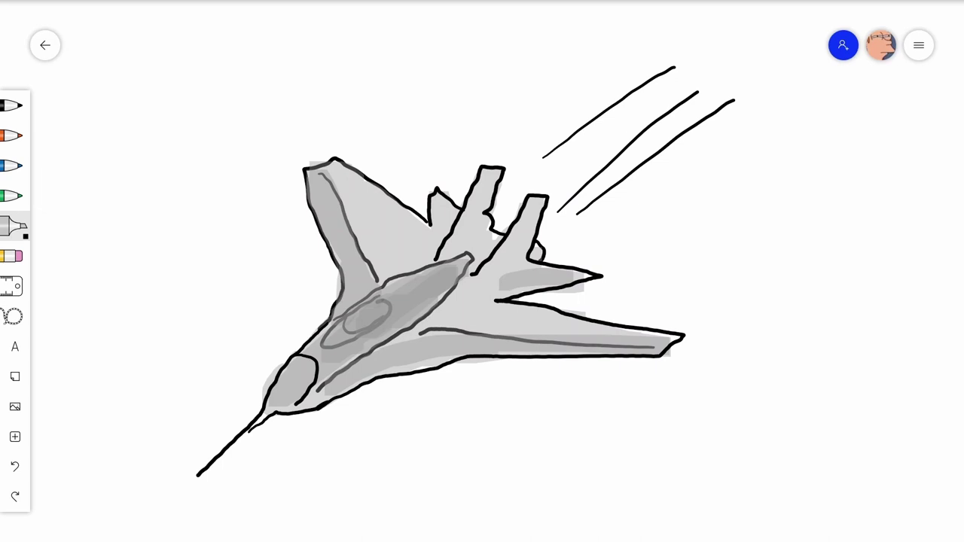
pyautogui.moveTo(431, 195)
pyautogui.mouseDown()
pyautogui.moveTo(446, 228)
pyautogui.moveTo(432, 242)
pyautogui.mouseUp()
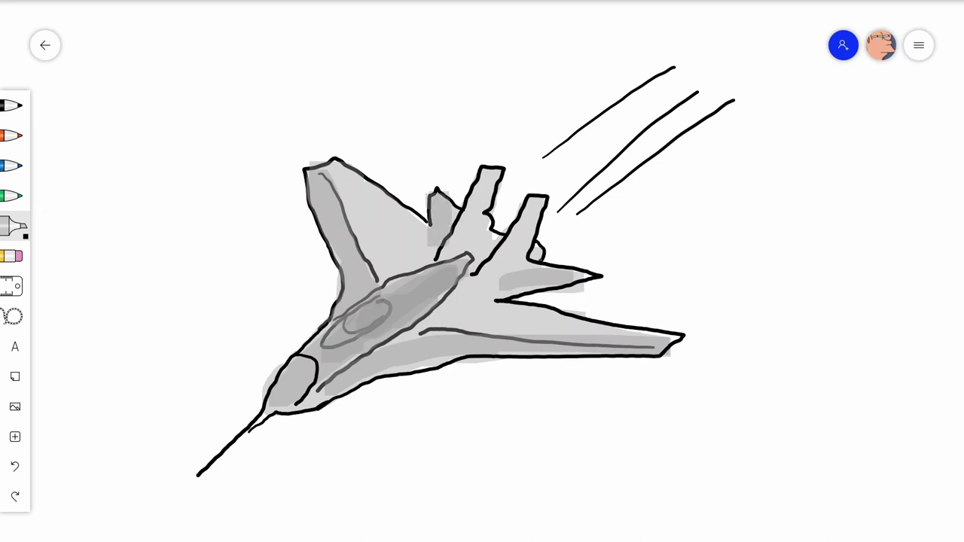
pyautogui.moveTo(539, 270)
pyautogui.mouseDown()
pyautogui.moveTo(505, 280)
pyautogui.moveTo(497, 271)
pyautogui.moveTo(486, 290)
pyautogui.mouseUp()
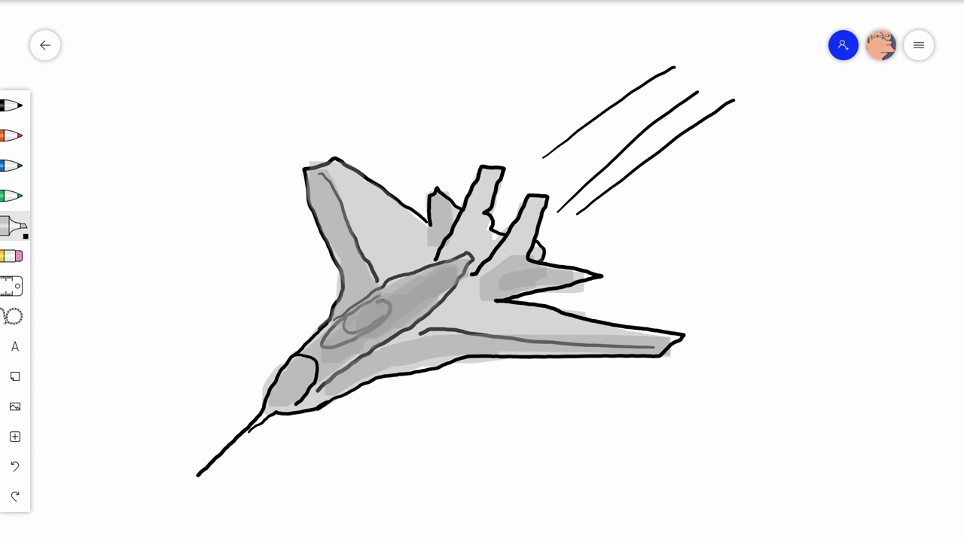
# Step: Draw broad diagonal motion streaks behind the jet's tail, around the black speed lines, using a lighter gray highlighter
pyautogui.click(13, 226)
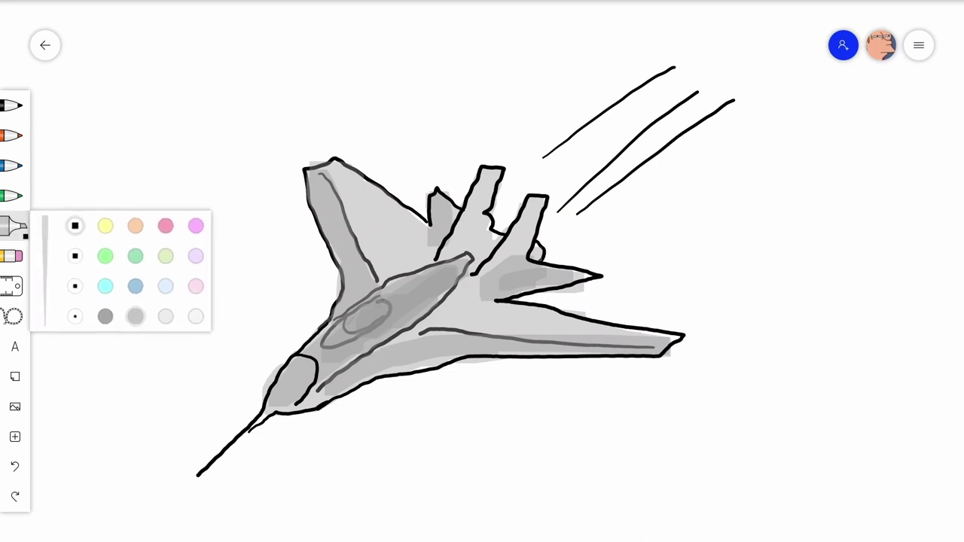
pyautogui.click(165, 316)
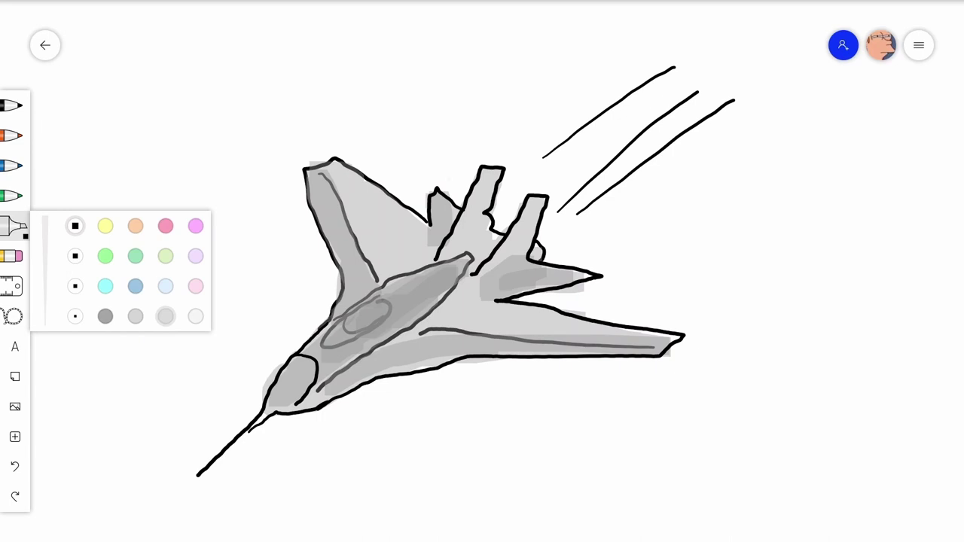
pyautogui.moveTo(455, 170); pyautogui.dragTo(655, 15)
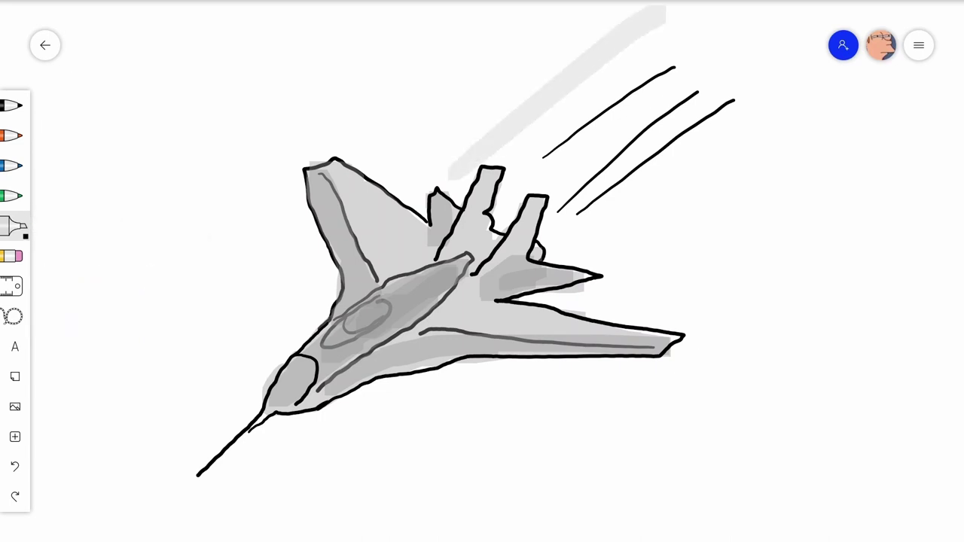
pyautogui.moveTo(541, 140); pyautogui.dragTo(707, 9)
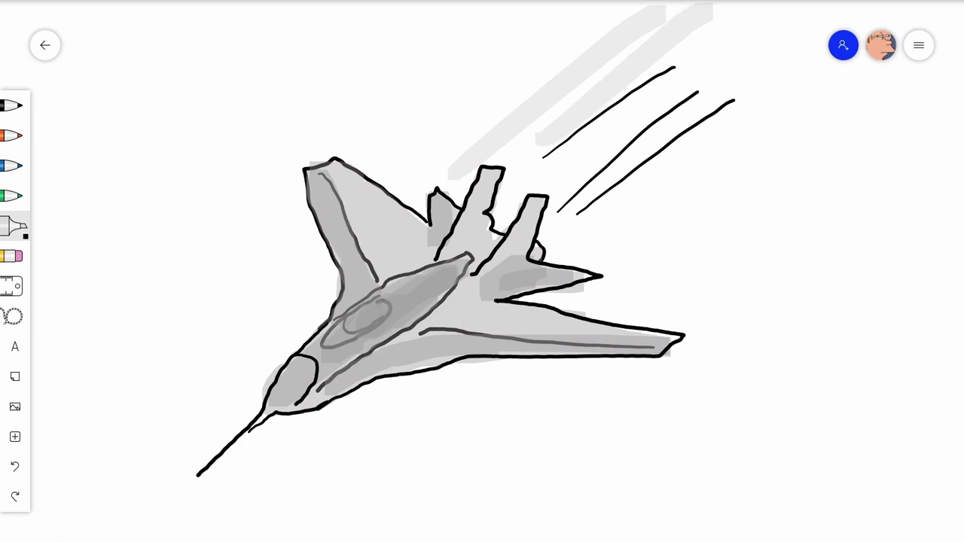
pyautogui.moveTo(516, 160); pyautogui.dragTo(676, 29)
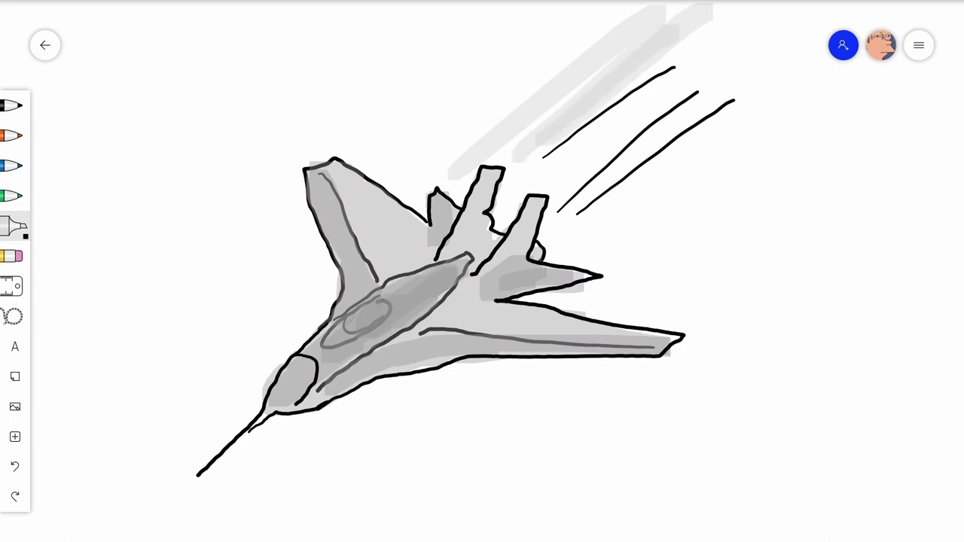
pyautogui.moveTo(563, 187); pyautogui.dragTo(779, 9)
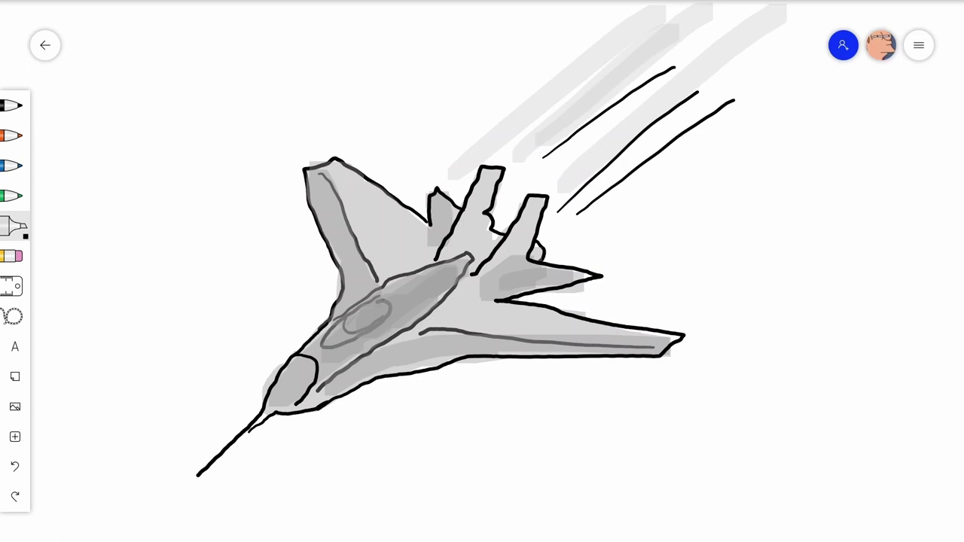
pyautogui.moveTo(580, 218); pyautogui.dragTo(782, 47)
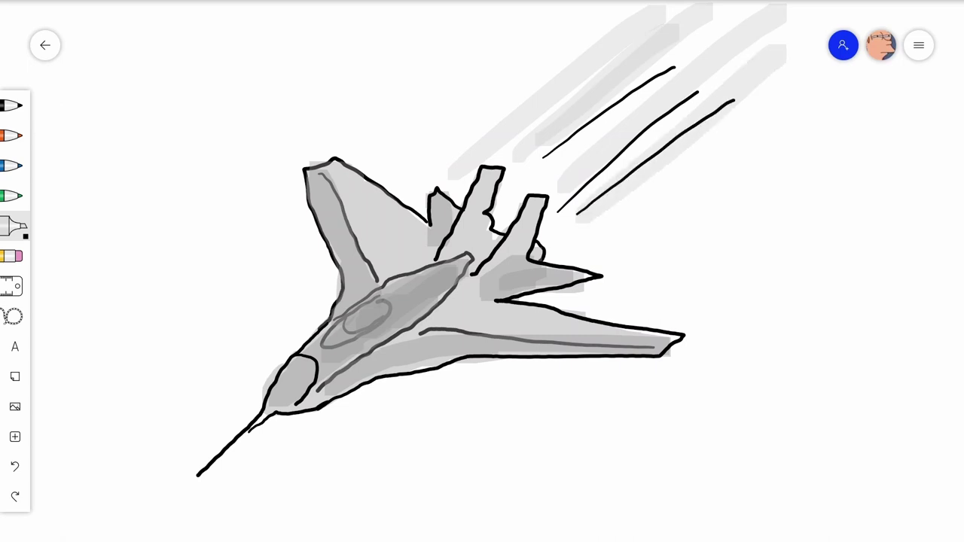
pyautogui.moveTo(570, 241); pyautogui.dragTo(778, 81)
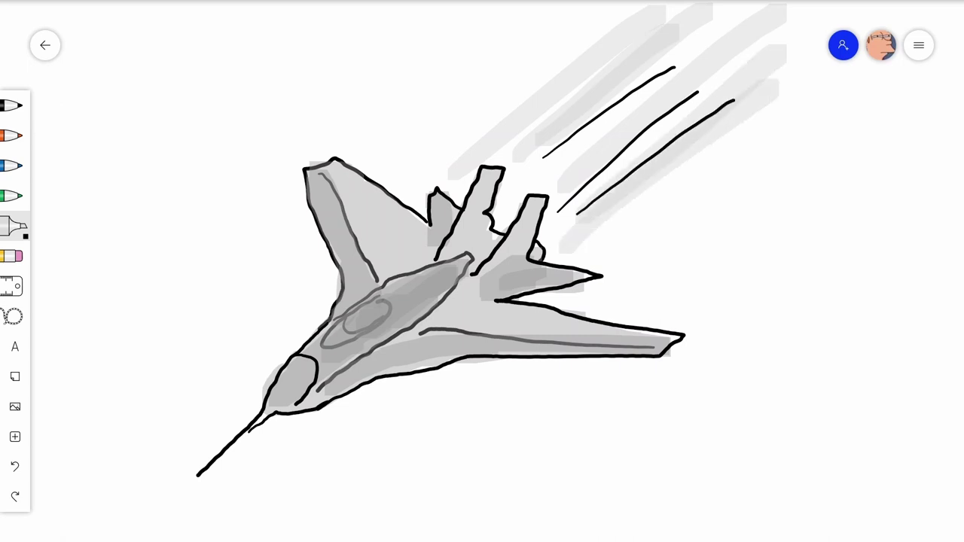
pyautogui.moveTo(566, 206); pyautogui.dragTo(727, 86)
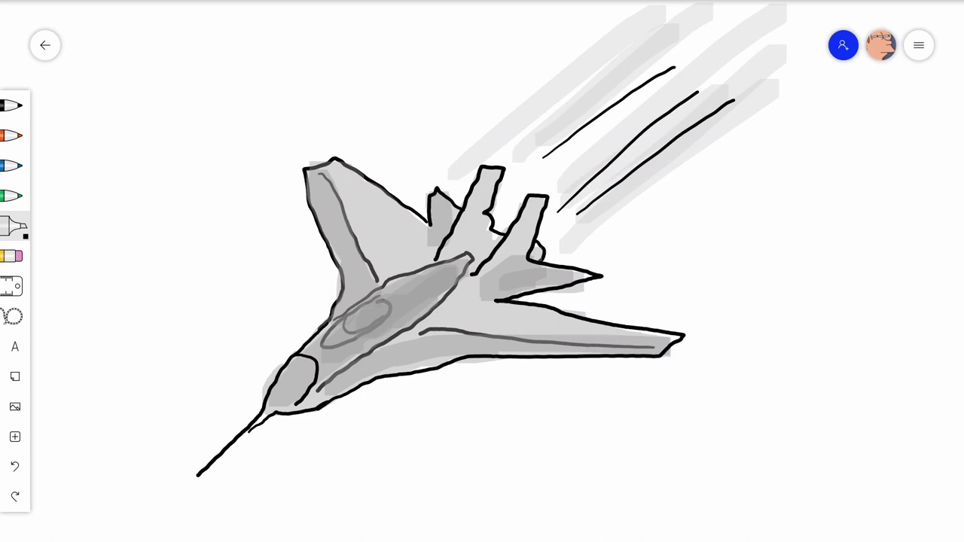
# Step: Add a long light gray streak trailing from the near wing's tip and several shorter parallel ones behind that wing
pyautogui.moveTo(681, 324); pyautogui.dragTo(850, 184)
pyautogui.moveTo(644, 305); pyautogui.dragTo(738, 230)
pyautogui.moveTo(606, 303); pyautogui.dragTo(684, 235)
pyautogui.moveTo(622, 307); pyautogui.dragTo(682, 254)
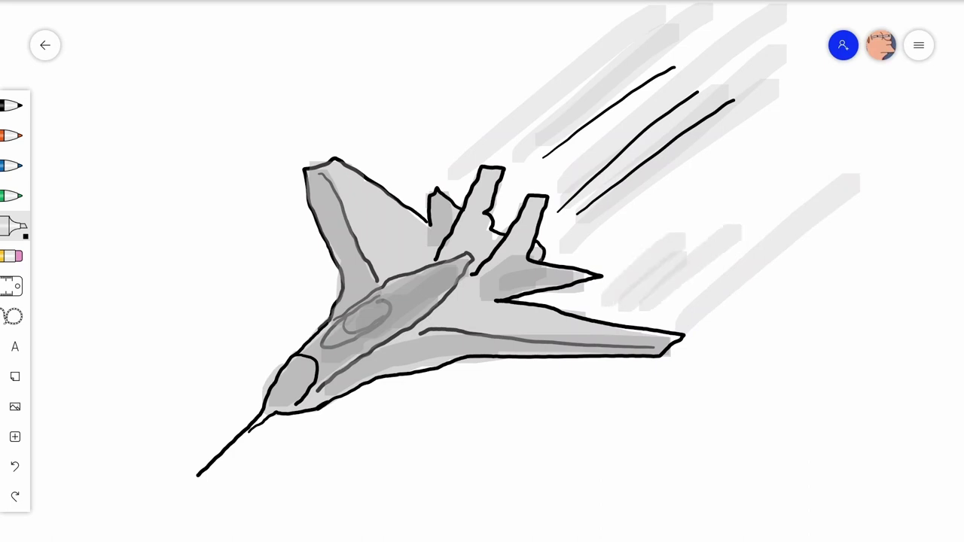
pyautogui.moveTo(655, 301); pyautogui.dragTo(715, 254)
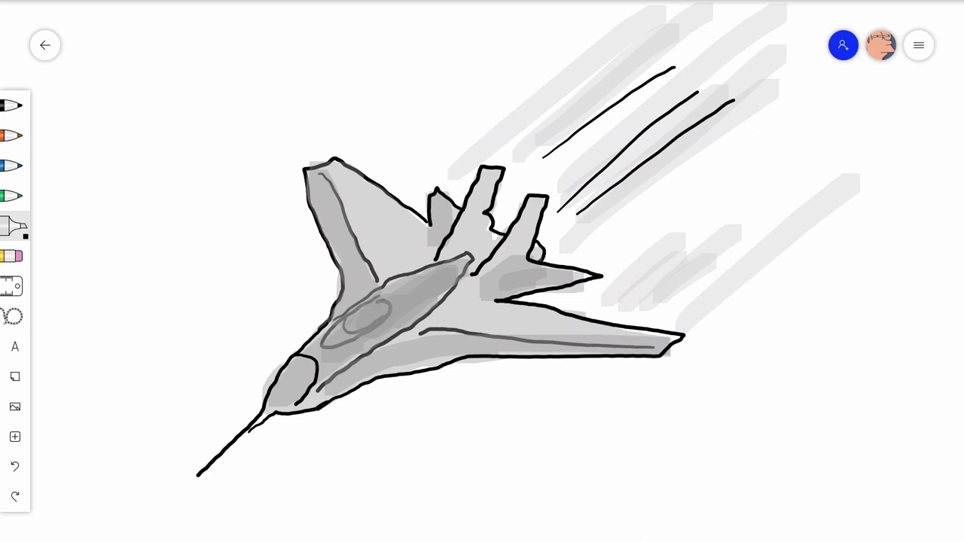
# Step: Add four light gray diagonal streaks trailing behind the far wing, the longest starting near its tip
pyautogui.moveTo(348, 152); pyautogui.dragTo(505, 44)
pyautogui.moveTo(369, 156); pyautogui.dragTo(456, 87)
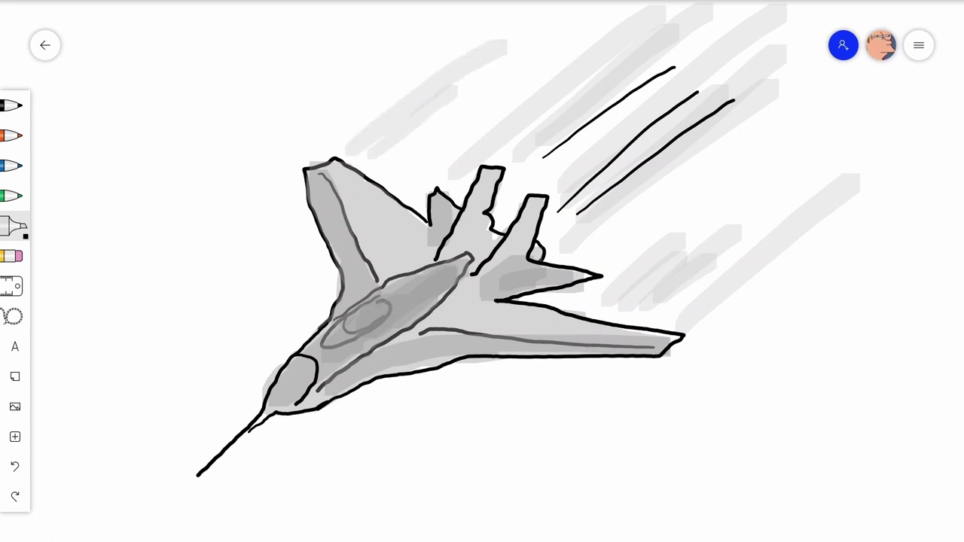
pyautogui.moveTo(383, 159); pyautogui.dragTo(457, 106)
pyautogui.moveTo(403, 173); pyautogui.dragTo(493, 98)
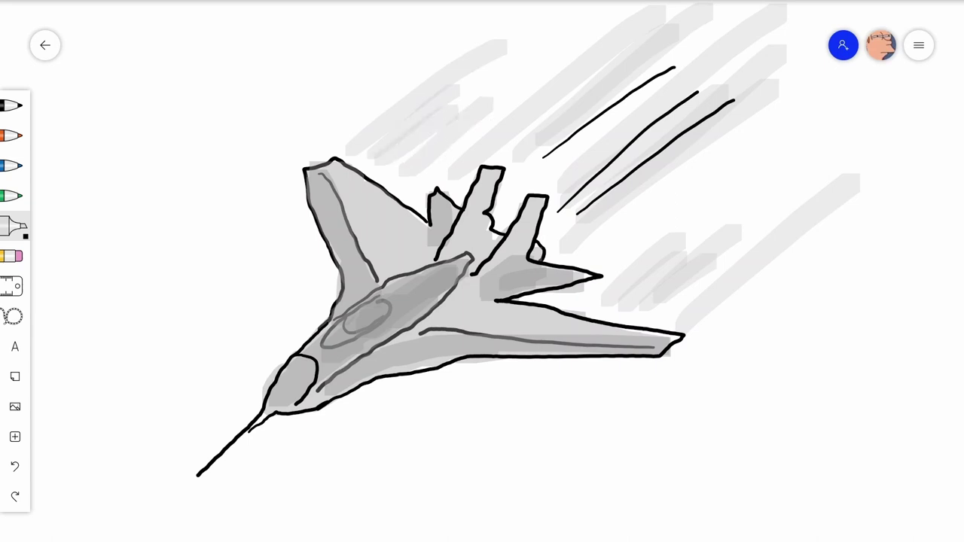